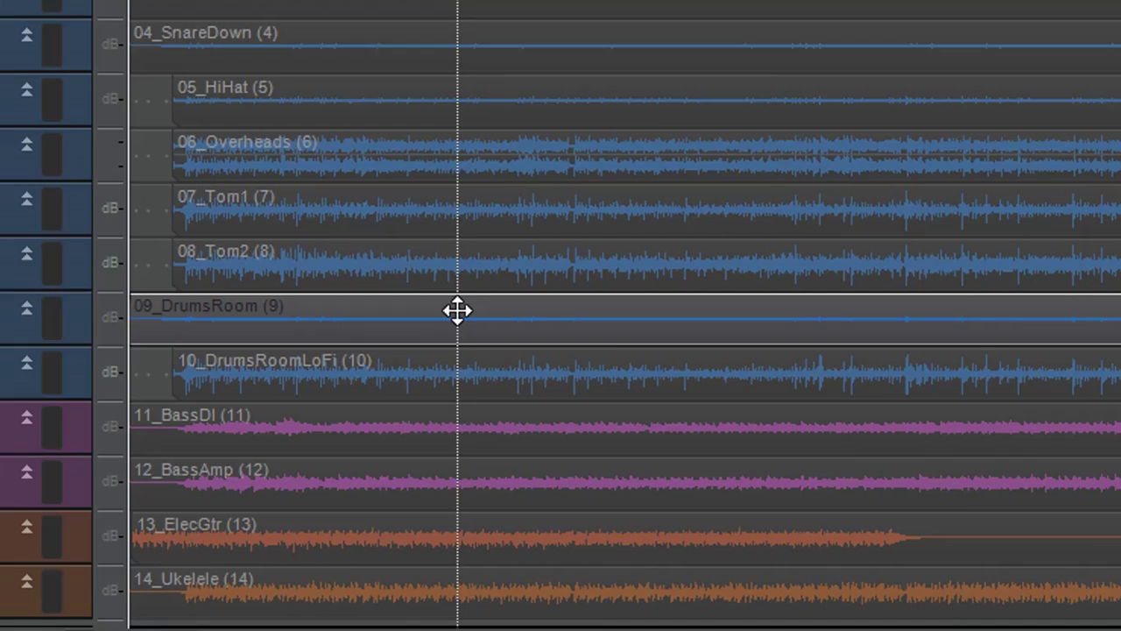
Step: Enlarge the 09_DrumsRoom track and zoom the timeline in on the song's opening bars
left_click_drag(498, 248, 491, 301)
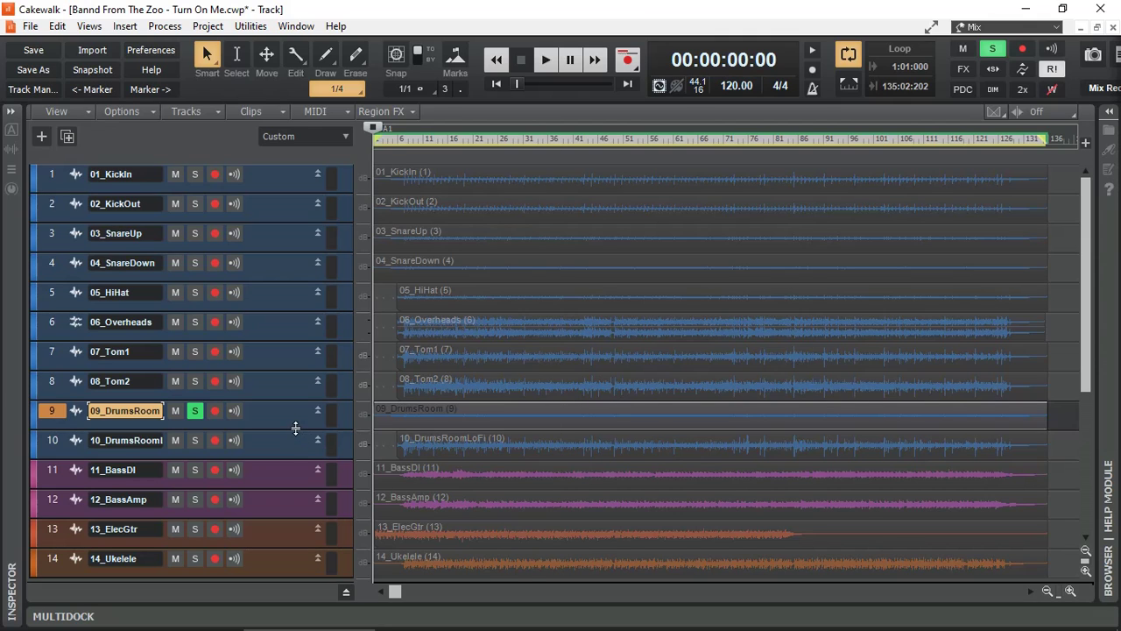
left_click_drag(296, 427, 277, 578)
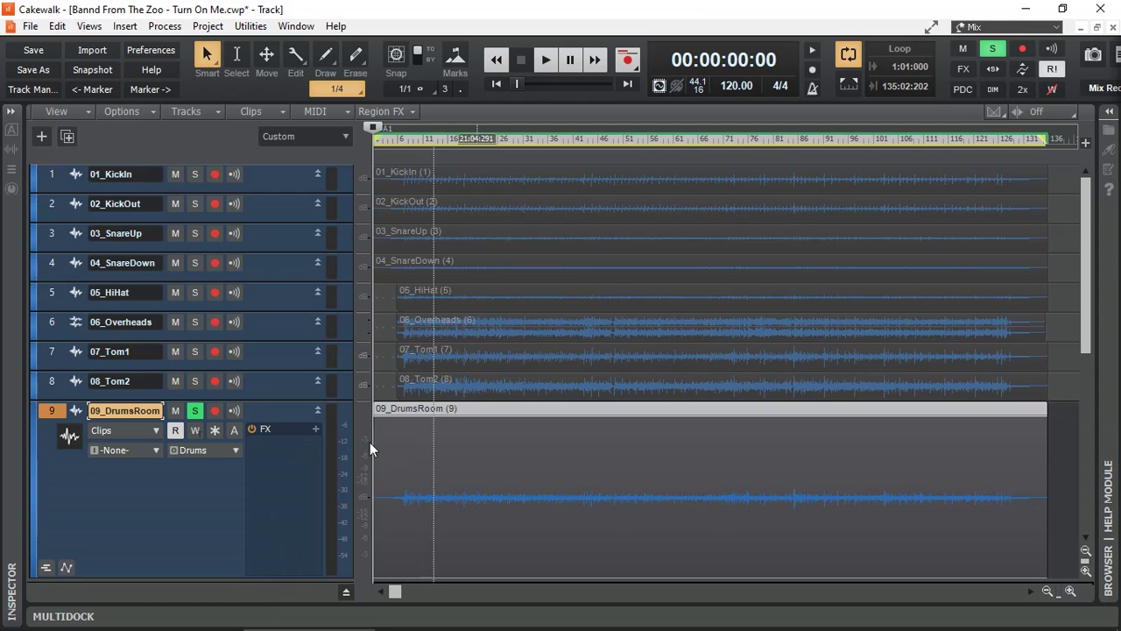
scroll(369, 443, "down", 3)
left_click_drag(279, 397, 279, 506)
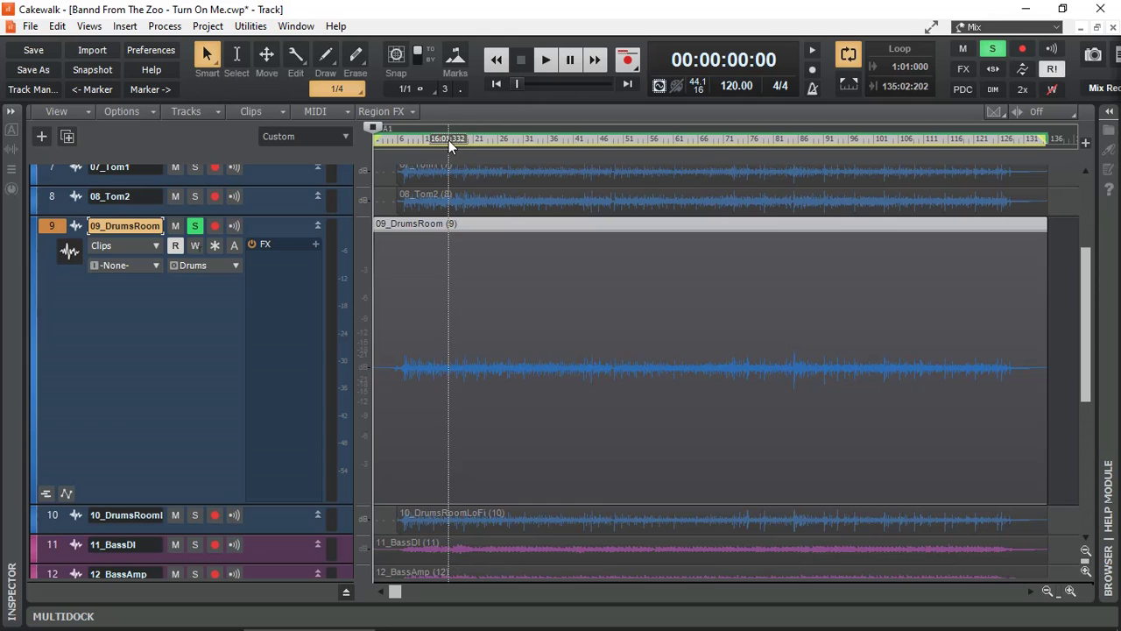
mouse_move(449, 140)
left_mouse_down()
mouse_move(441, 152)
mouse_move(490, 385)
left_mouse_up()
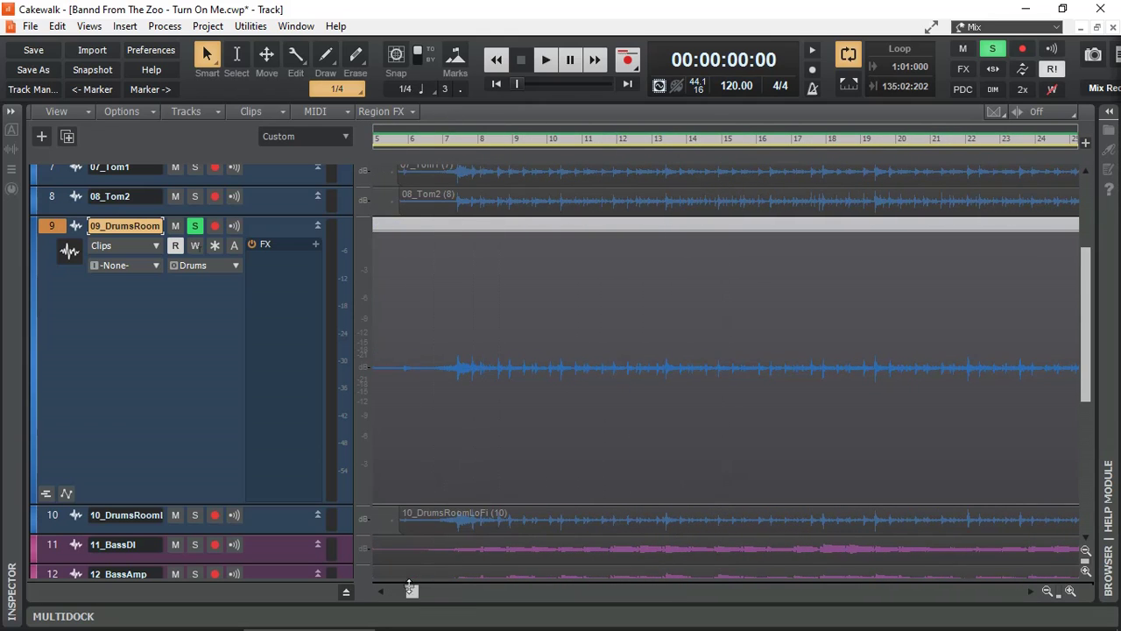
left_click_drag(412, 591, 394, 592)
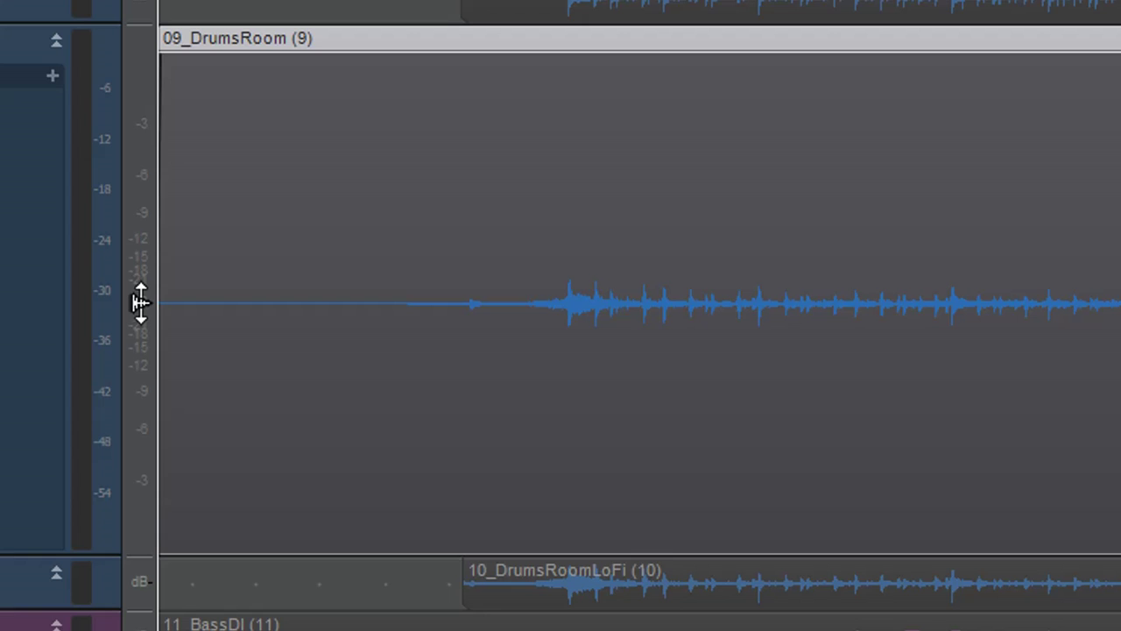
left_click_drag(141, 302, 137, 189)
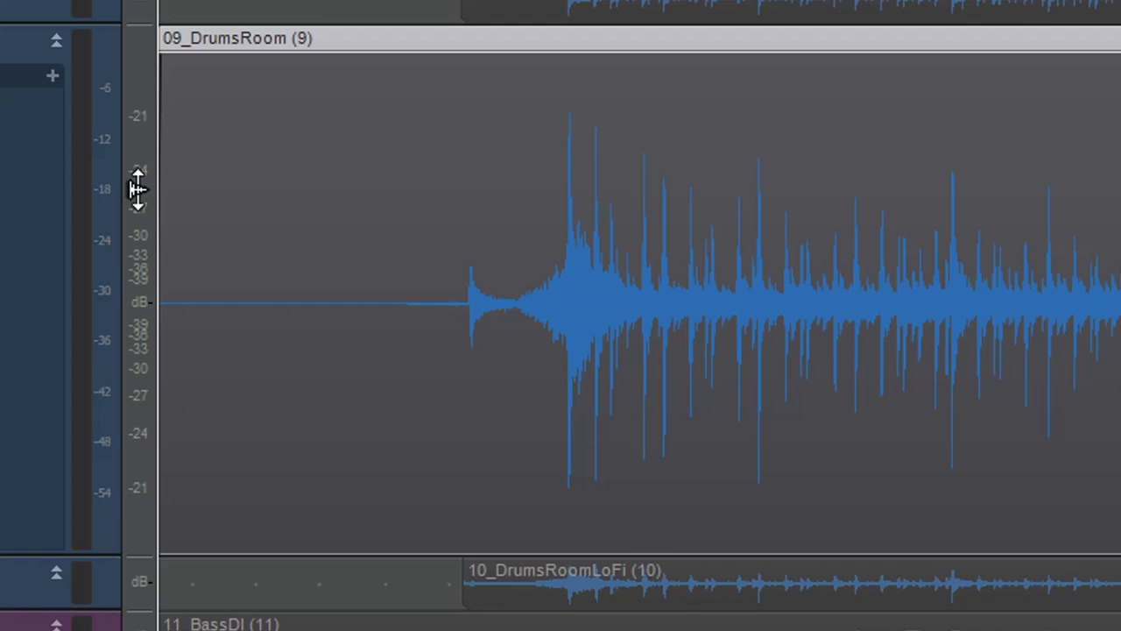
double_click(140, 301)
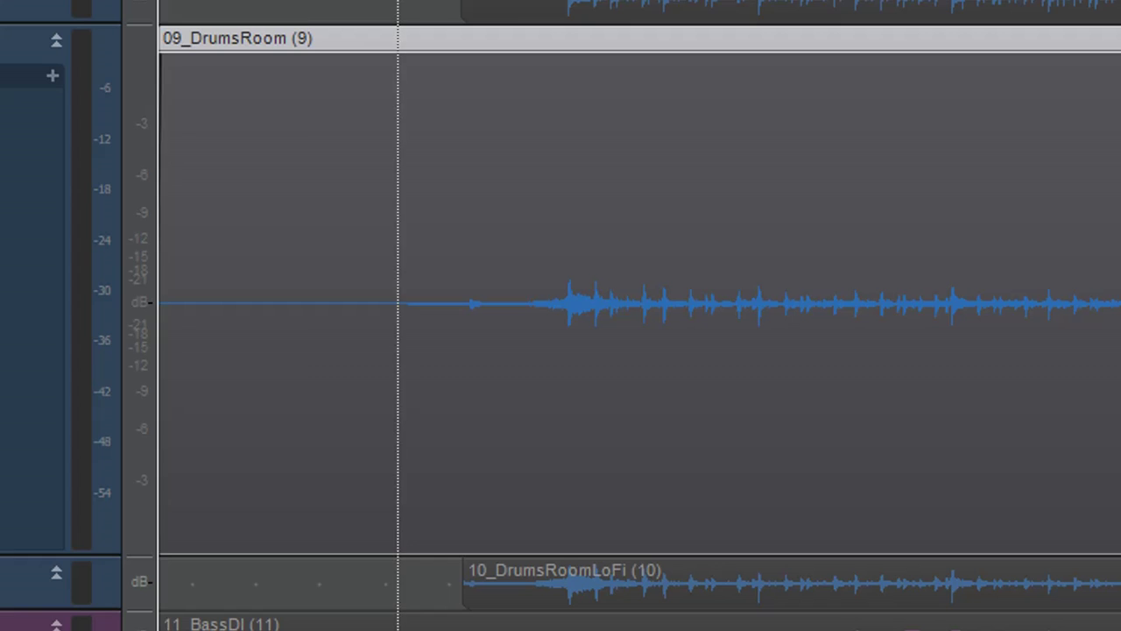
Step: Set the Now time just before the drums enter and audition the room track
left_click(398, 131)
key("space")
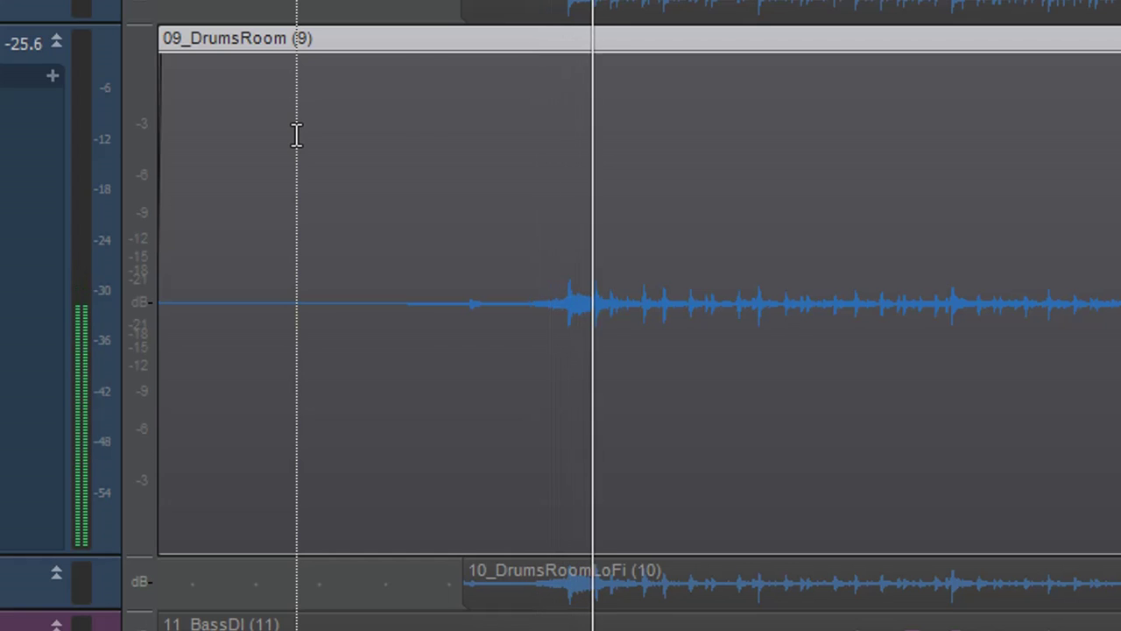
key("space")
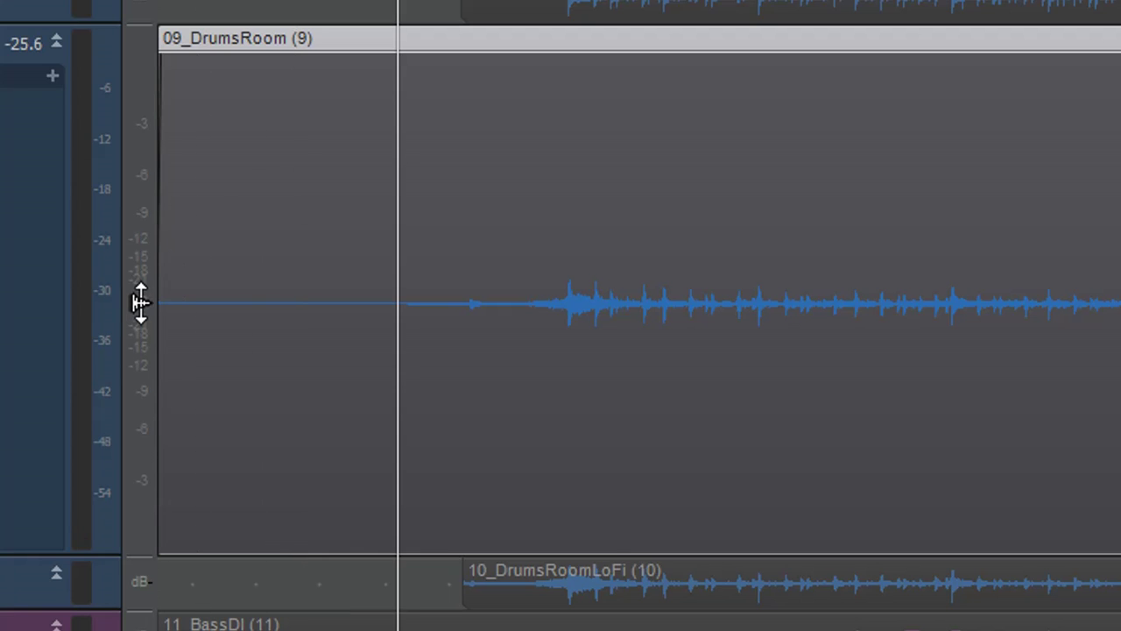
Step: Magnify the 09_DrumsRoom waveform vertically on the dB ruler, then replay from the start point
left_click_drag(140, 302, 142, 179)
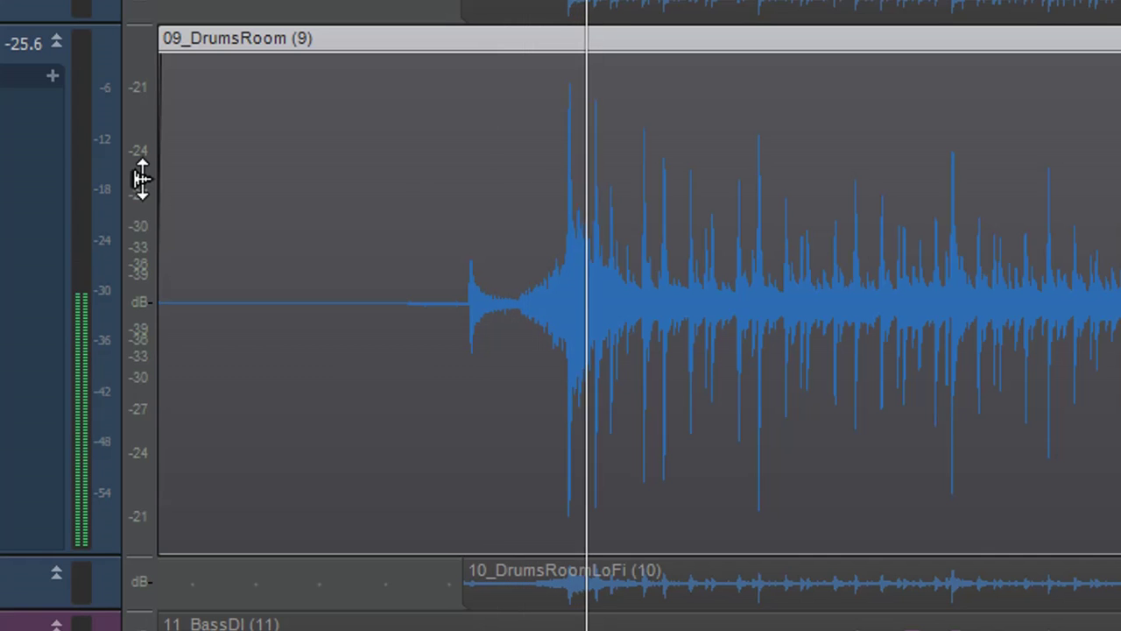
mouse_move(141, 179)
left_mouse_down()
mouse_move(150, 381)
mouse_move(166, 218)
mouse_move(142, 300)
left_mouse_up()
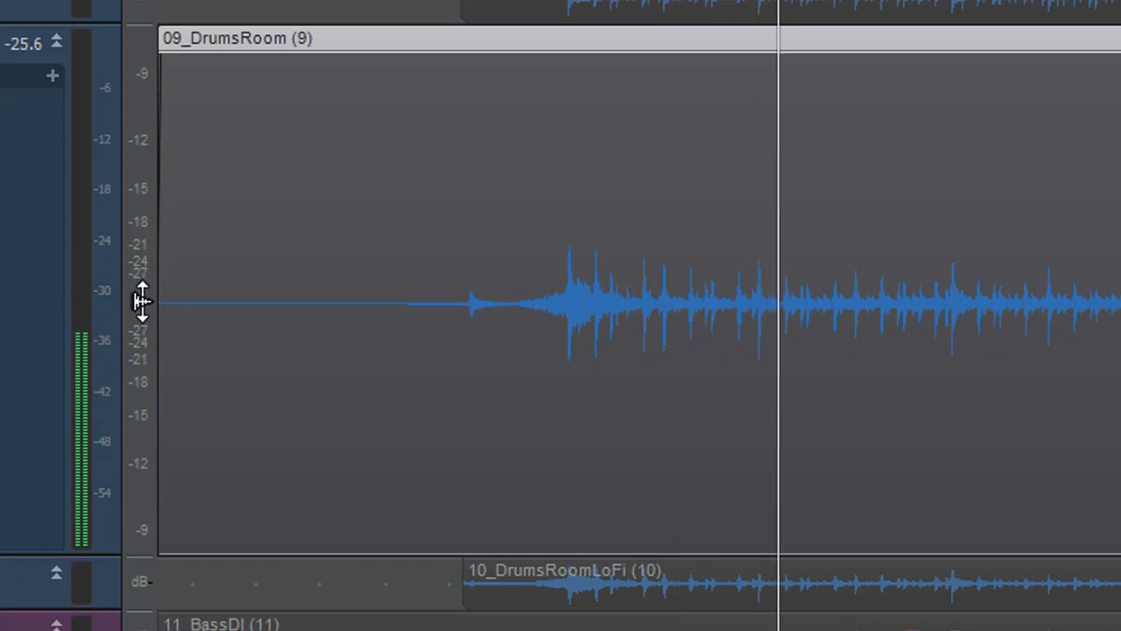
key("space")
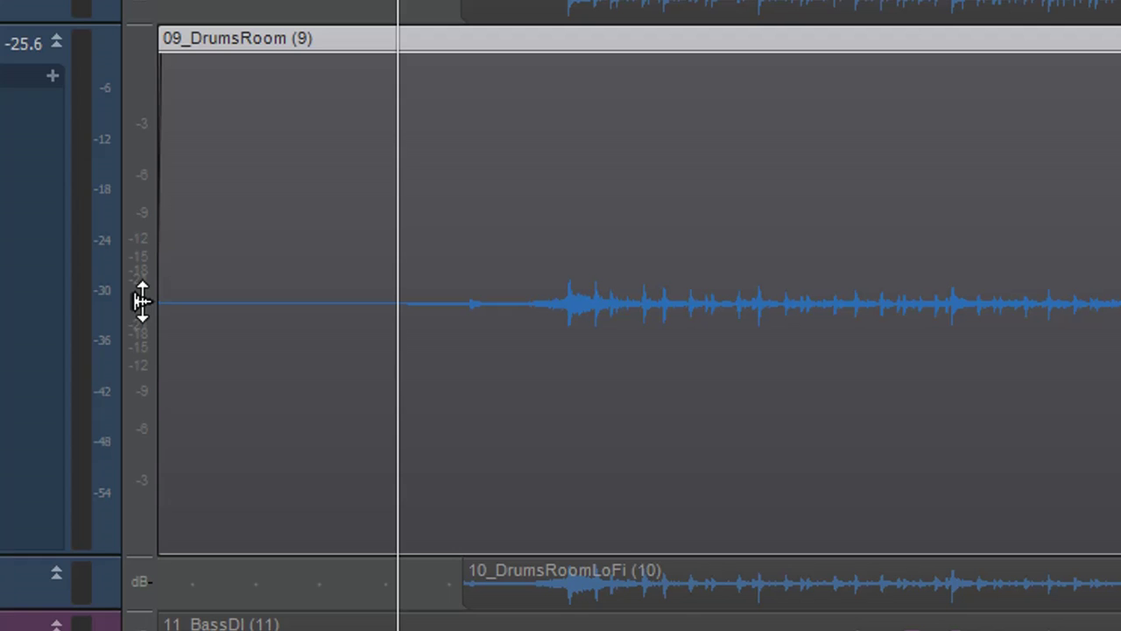
left_click_drag(142, 302, 144, 173)
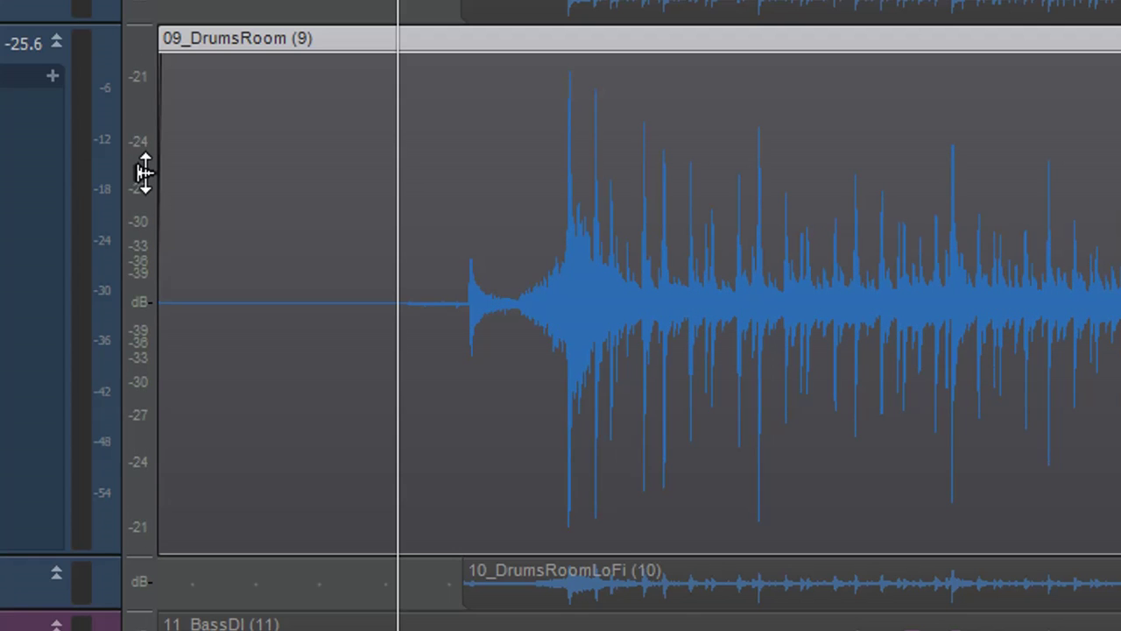
key("space")
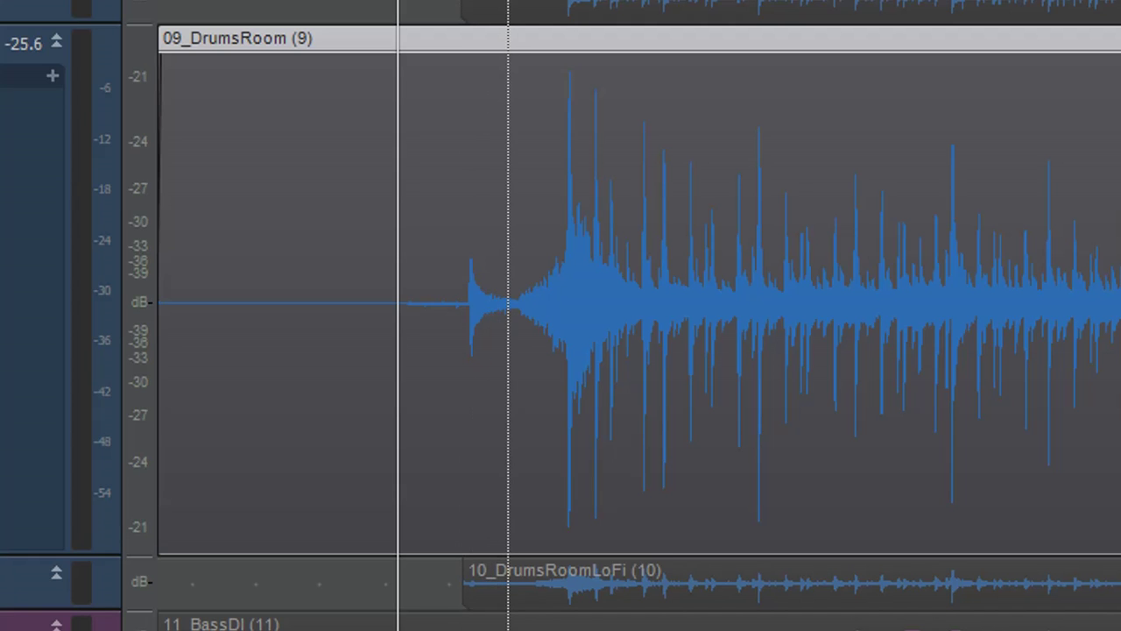
Step: Zoom in on the clip's opening, audition it, and trim the clip start to just before the first transient
key("e")
key("e")
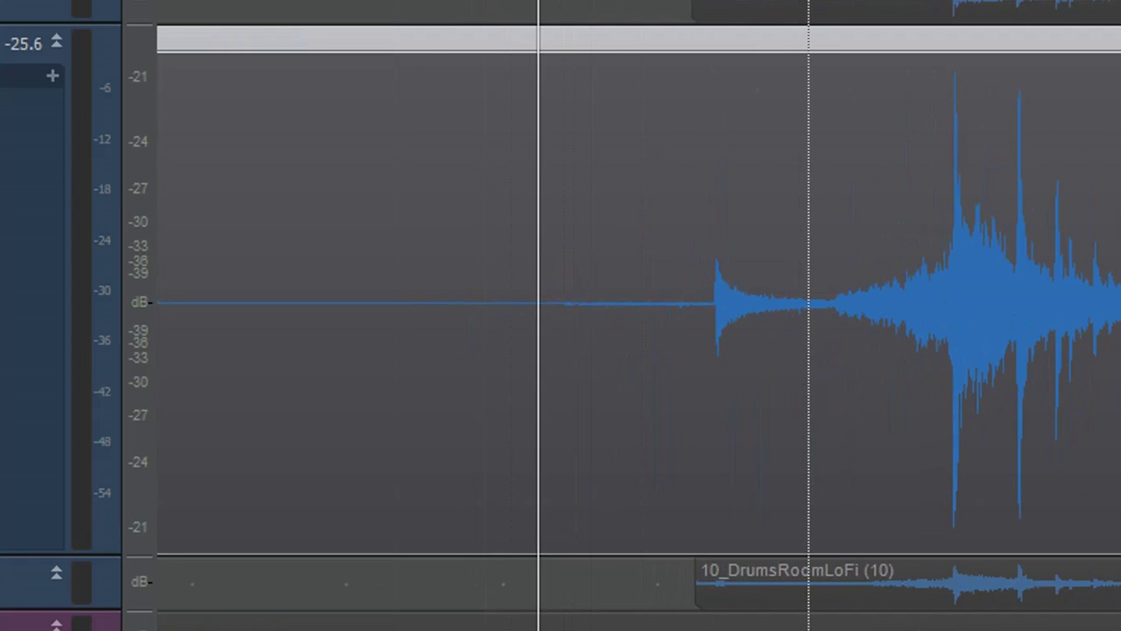
key("e")
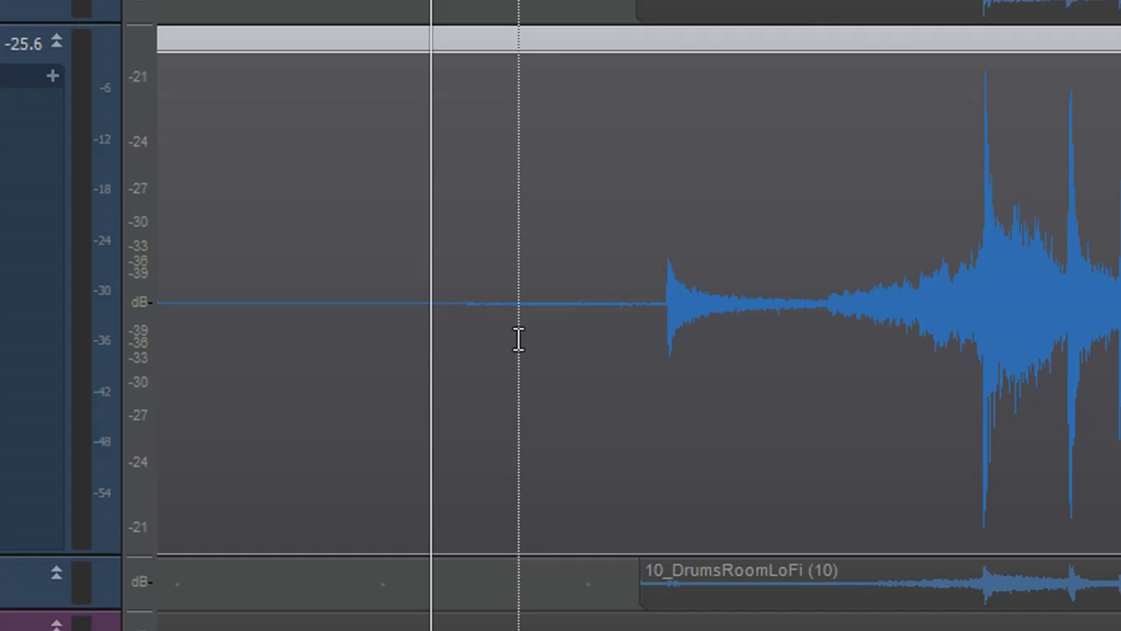
key("space")
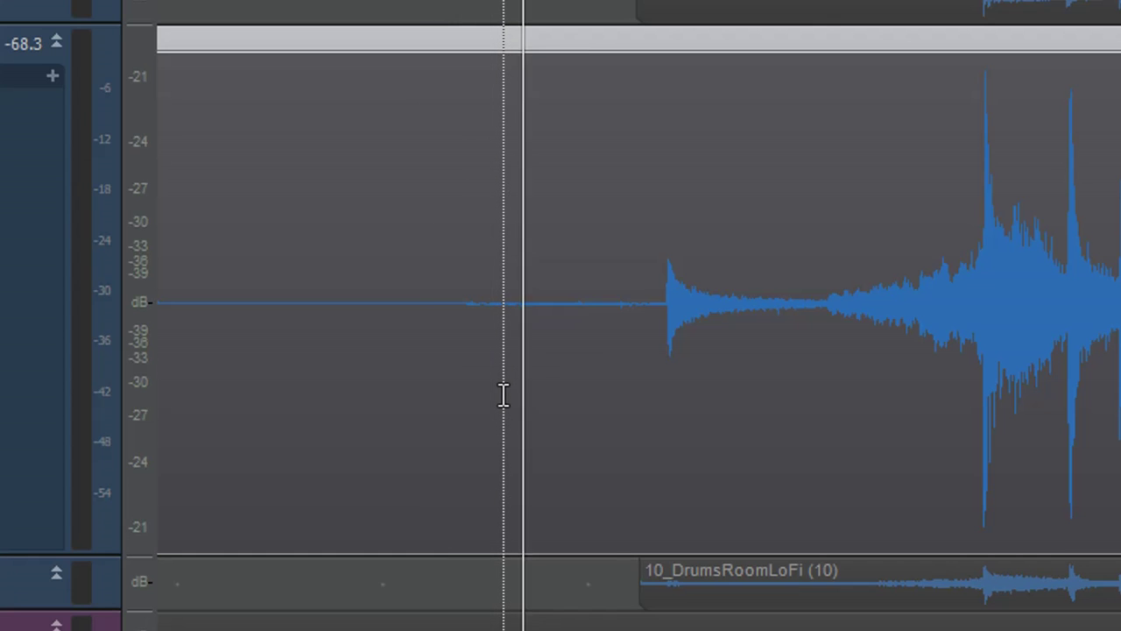
key("space")
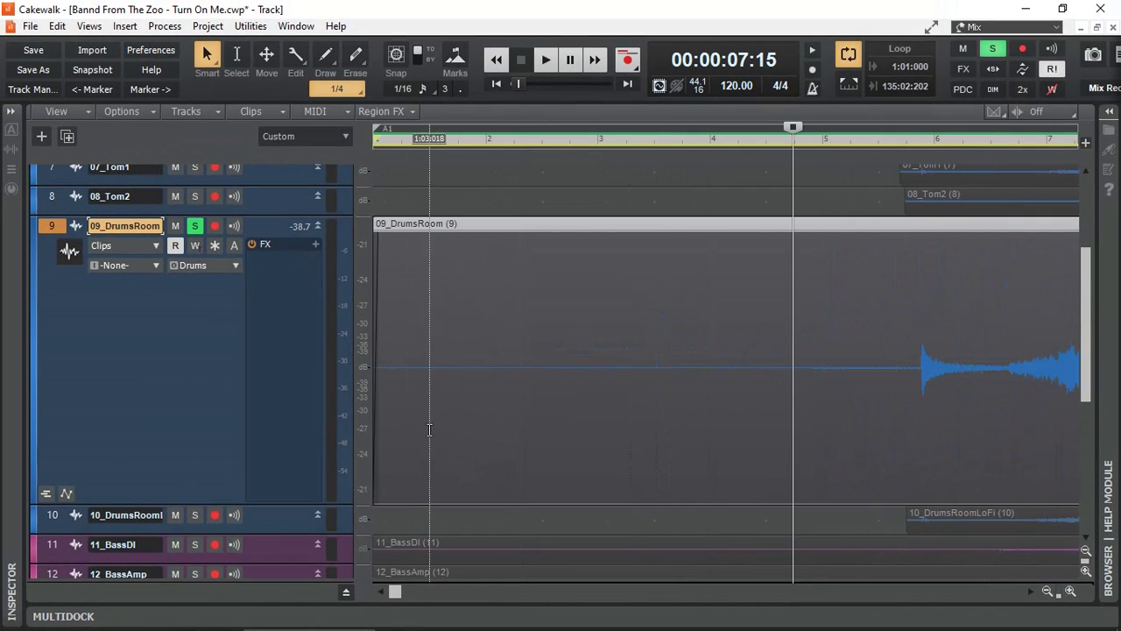
left_click_drag(379, 409, 908, 419)
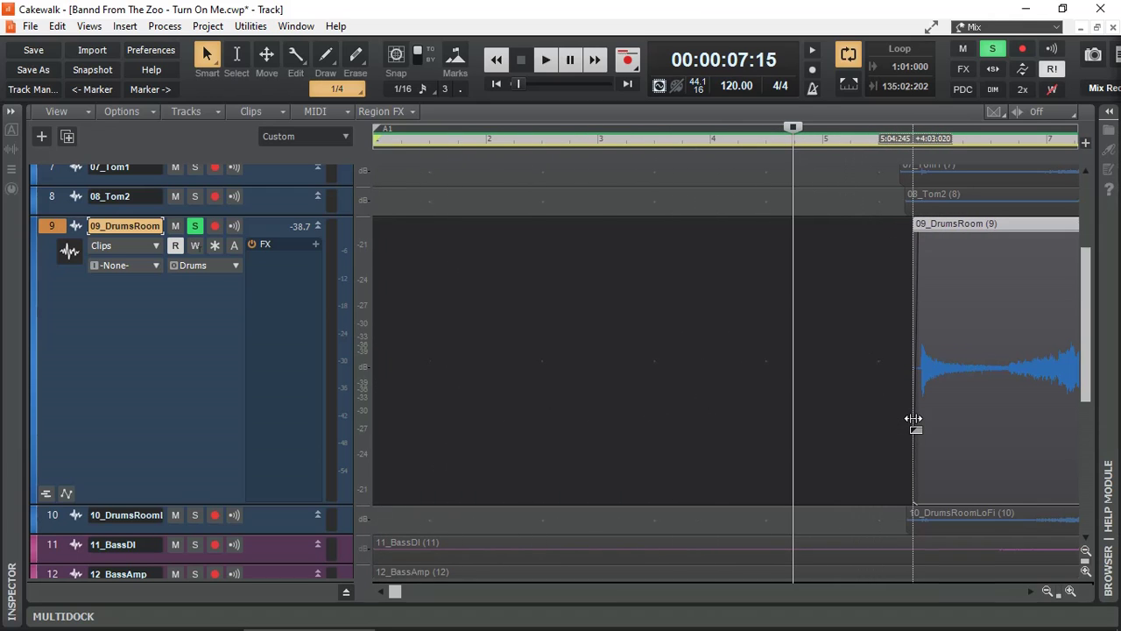
left_click_drag(909, 419, 917, 385)
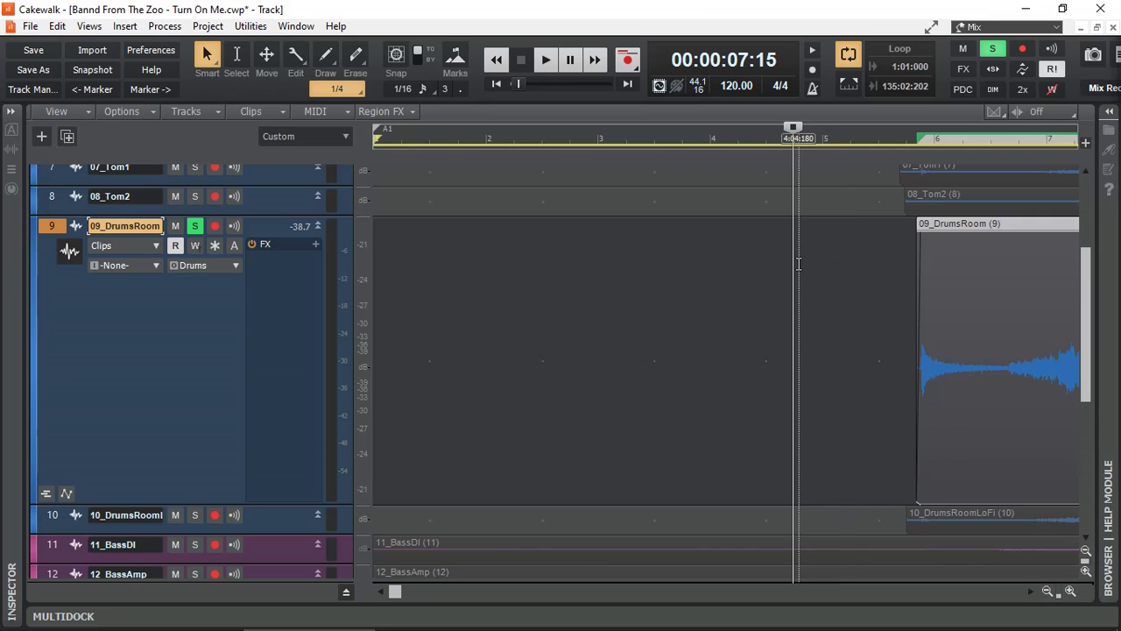
Step: Inspect the trimmed clip start, reset the dB ruler zoom, and zoom the timeline fully out
mouse_move(952, 131)
left_mouse_down()
mouse_move(952, 142)
mouse_move(938, 128)
left_mouse_up()
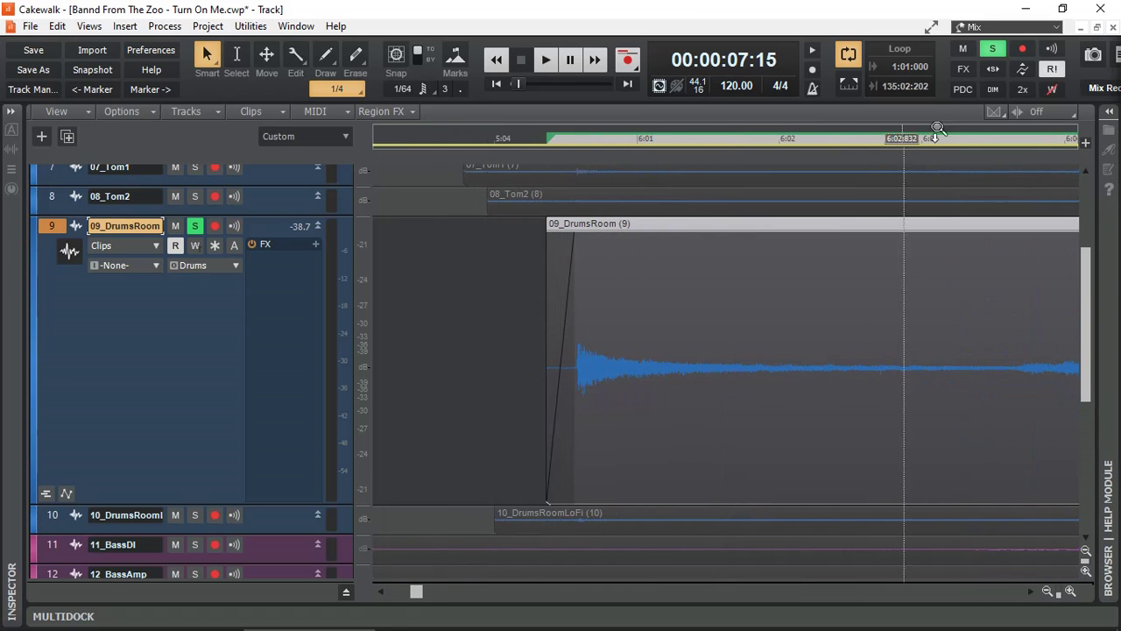
mouse_move(359, 368)
left_mouse_down()
mouse_move(368, 313)
mouse_move(368, 371)
mouse_move(368, 334)
left_mouse_up()
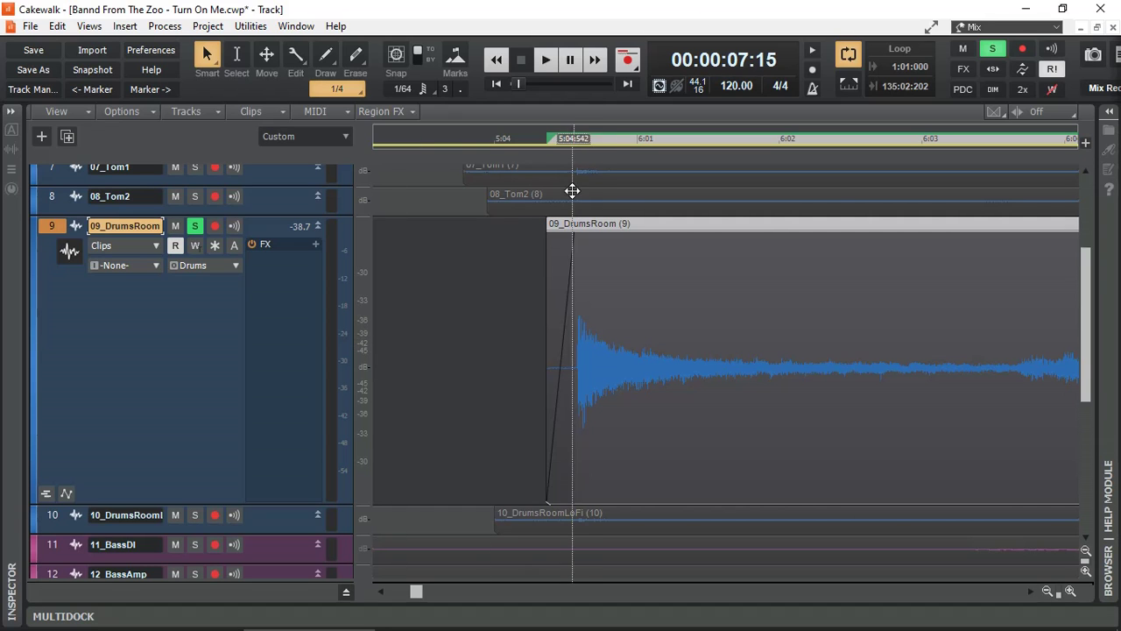
left_click_drag(585, 136, 575, 129)
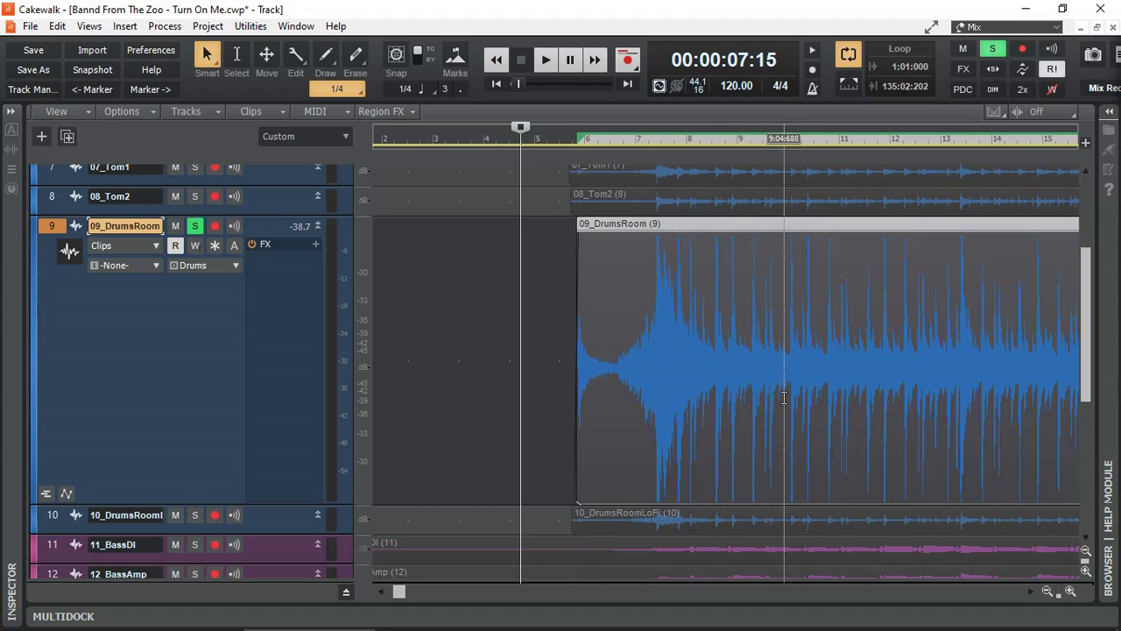
double_click(361, 359)
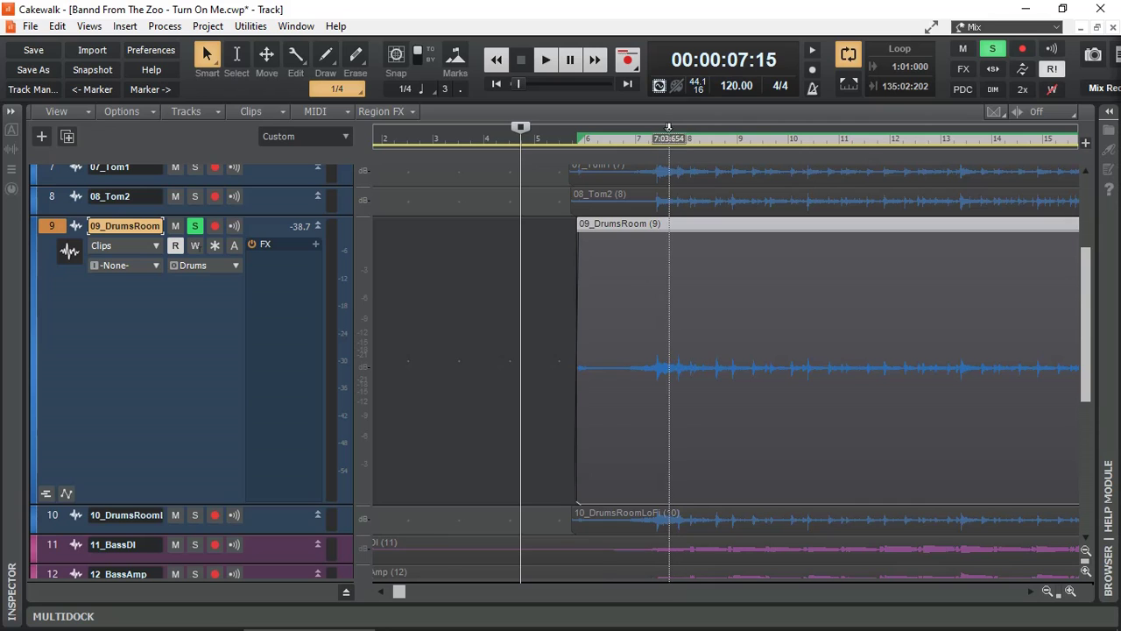
mouse_move(668, 138)
left_mouse_down()
mouse_move(658, 135)
mouse_move(687, 391)
left_mouse_up()
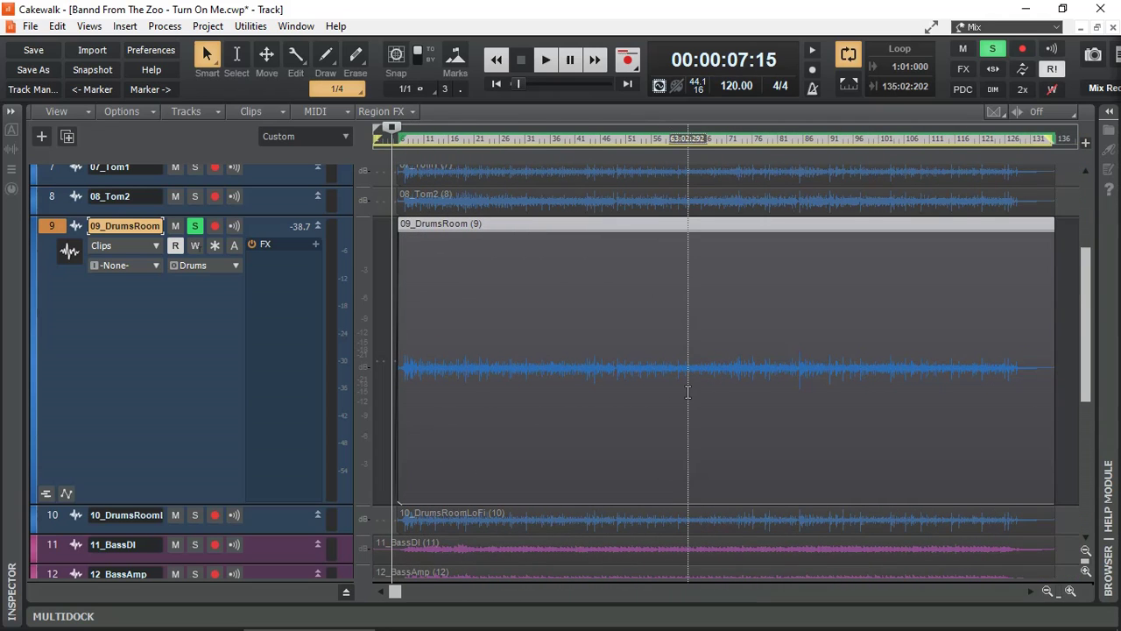